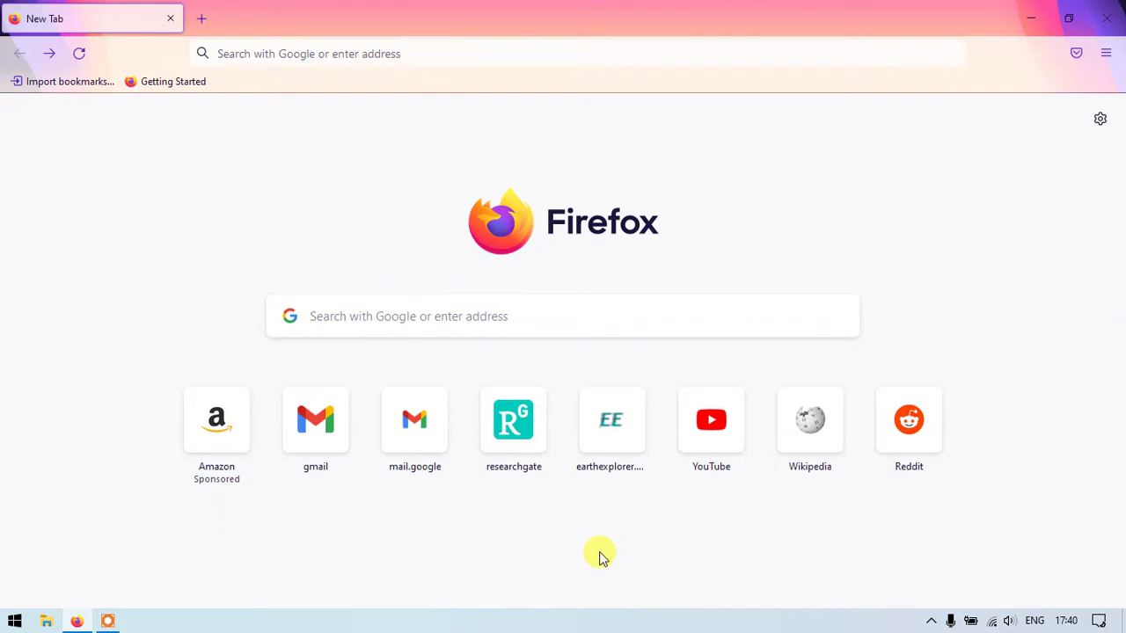
- Search Google for 'qgis' from the Firefox new tab page
left_click(392, 318)
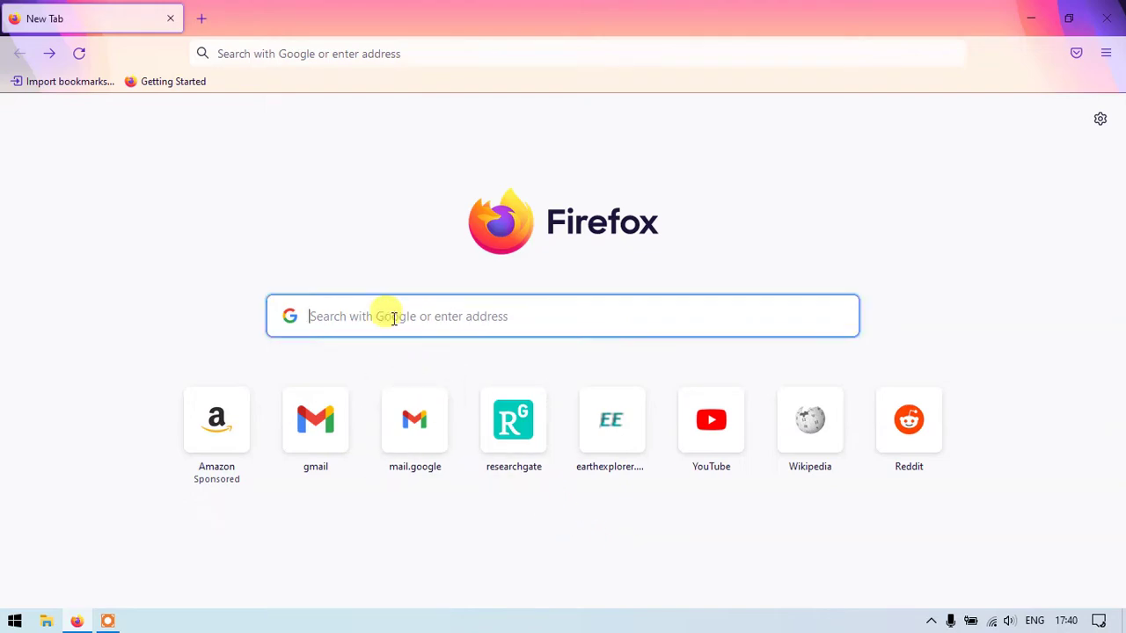
type("qgis")
key("Return")
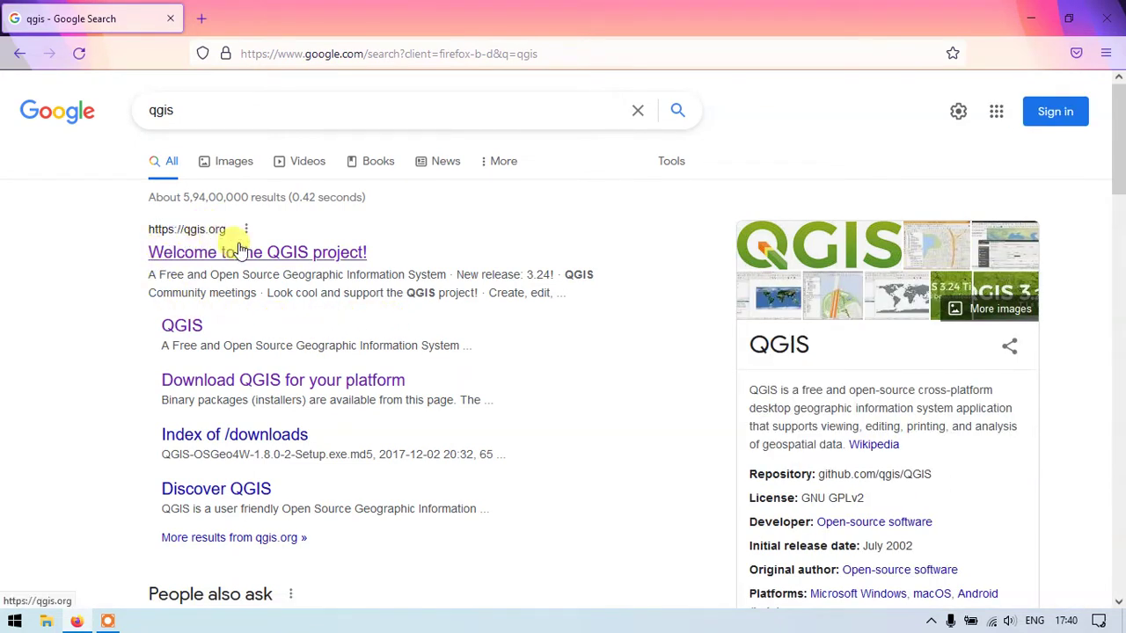
- Open the qgis.org 'Welcome to the QGIS project!' result and go to its Download Now page
left_click(216, 258)
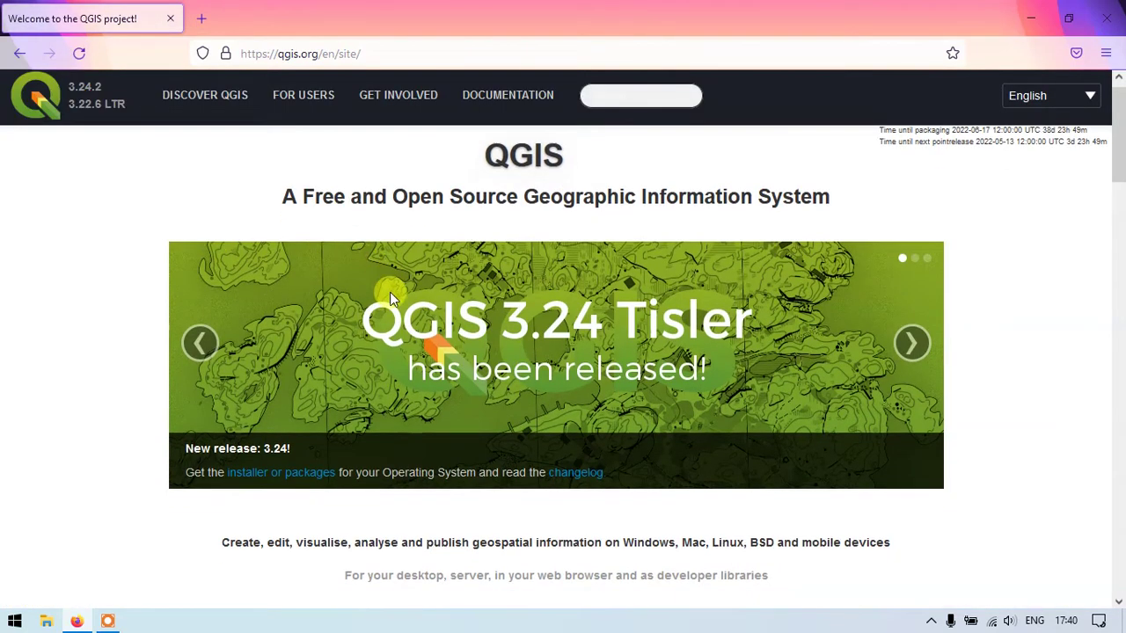
scroll(387, 290, "down", 3)
scroll(429, 293, "up", 3)
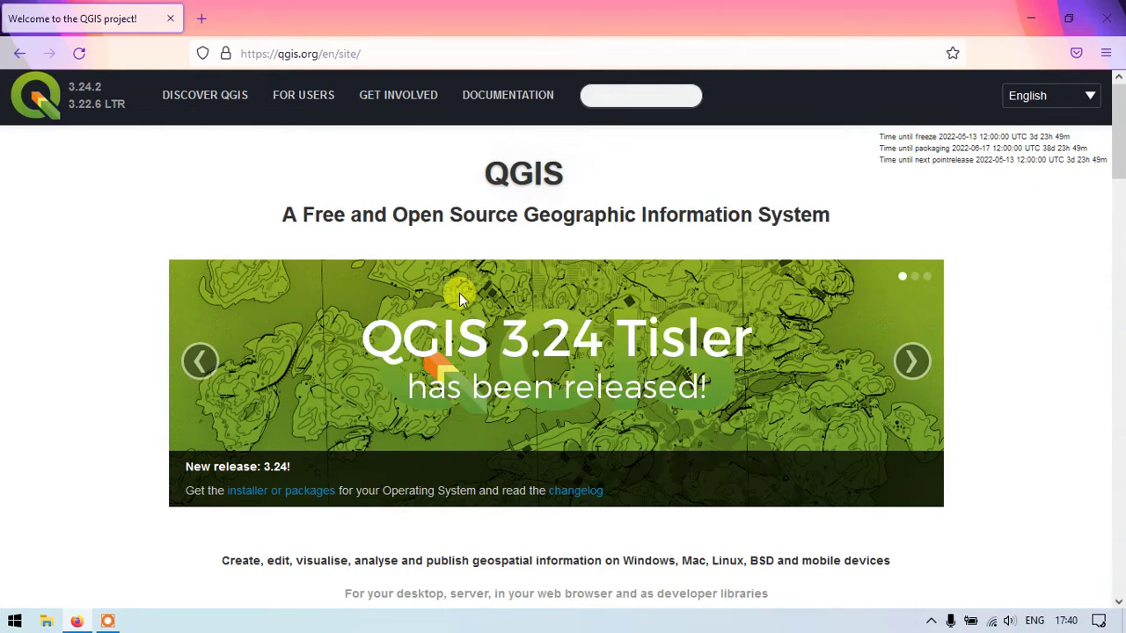
scroll(459, 293, "down", 3)
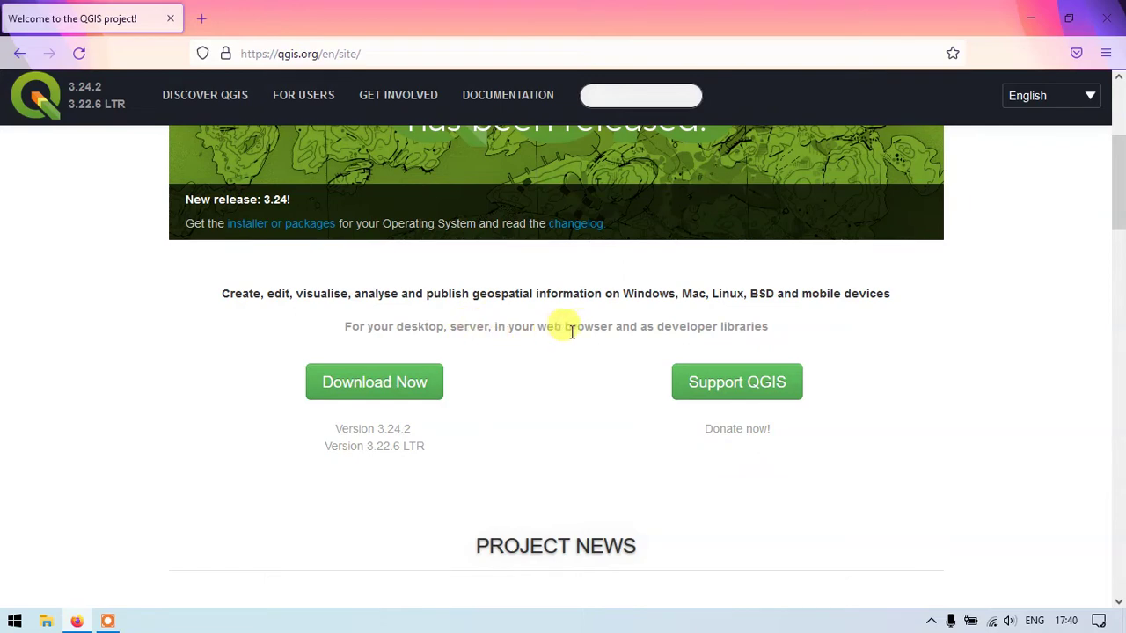
left_click(397, 384)
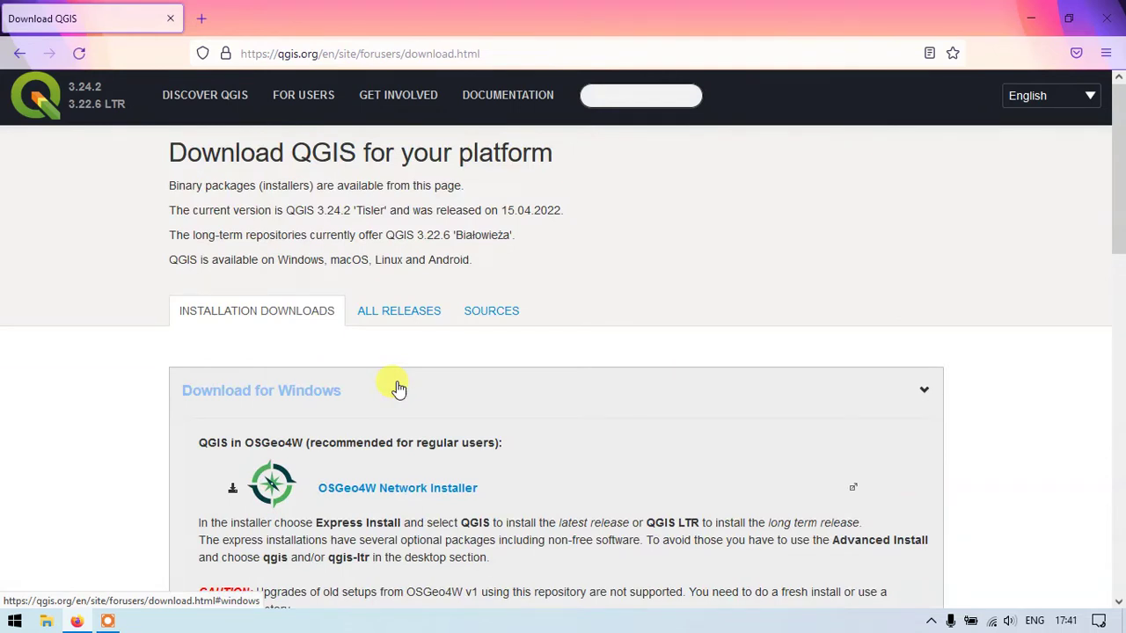
- Scroll the Download QGIS page to the Windows standalone installers and back
scroll(398, 388, "down", 5)
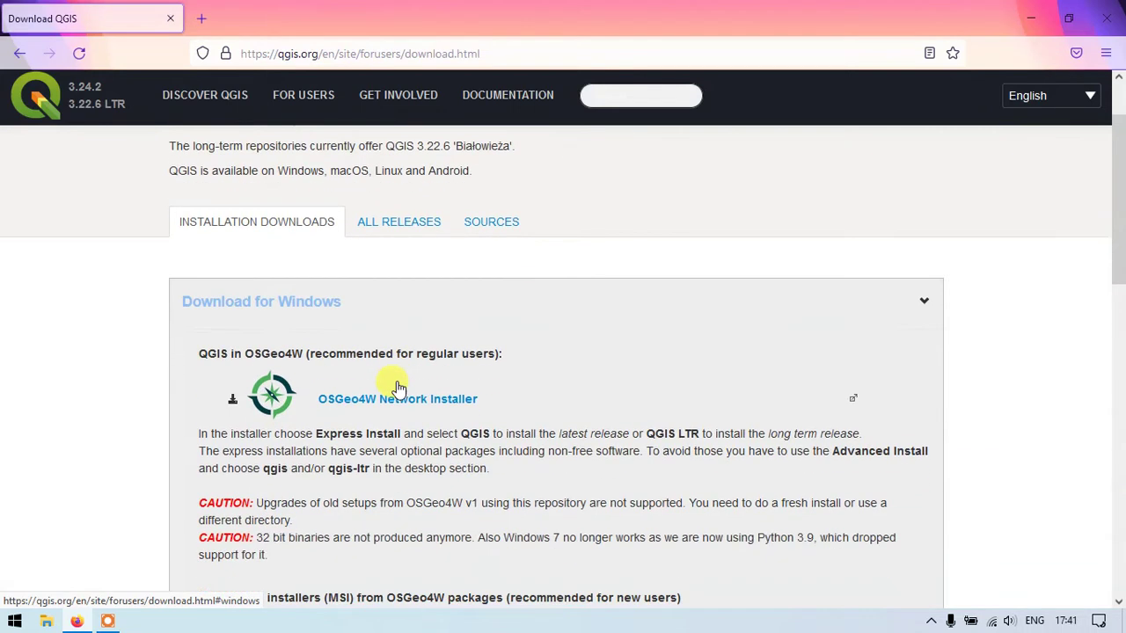
scroll(397, 388, "down", 1)
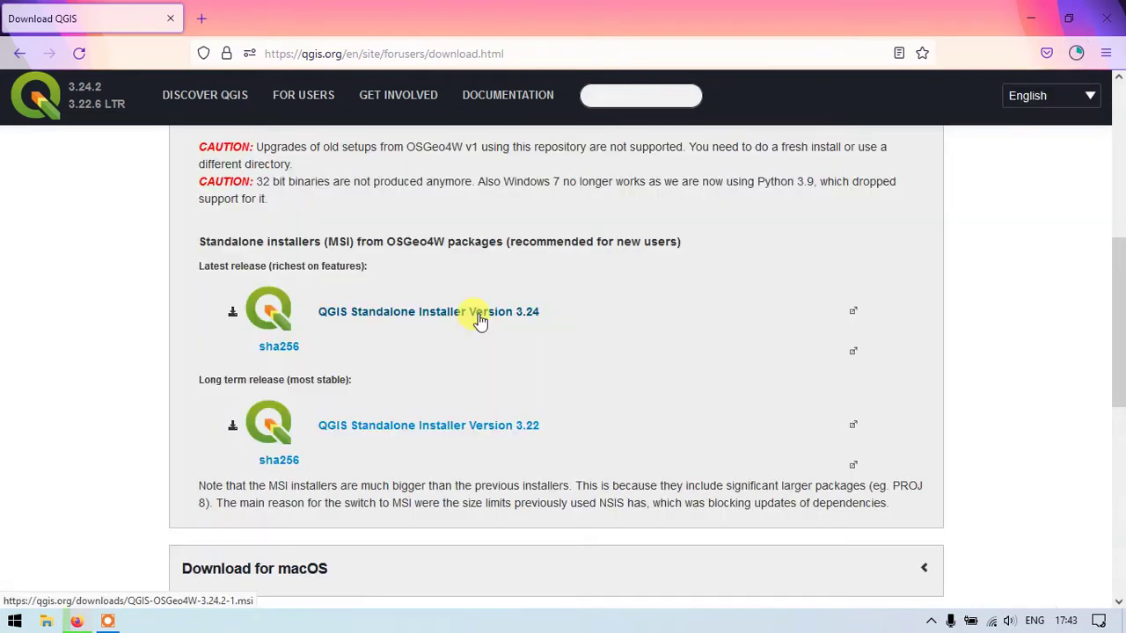
scroll(480, 321, "up", 5)
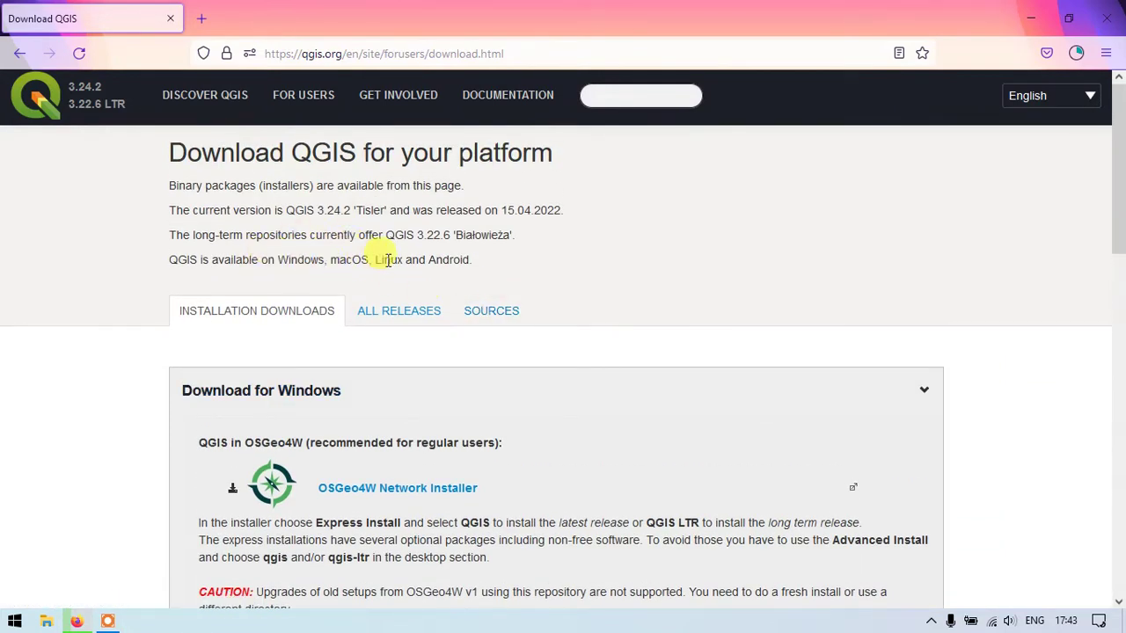
- Expand the macOS and Linux sections on the QGIS download page
scroll(528, 420, "down", 7)
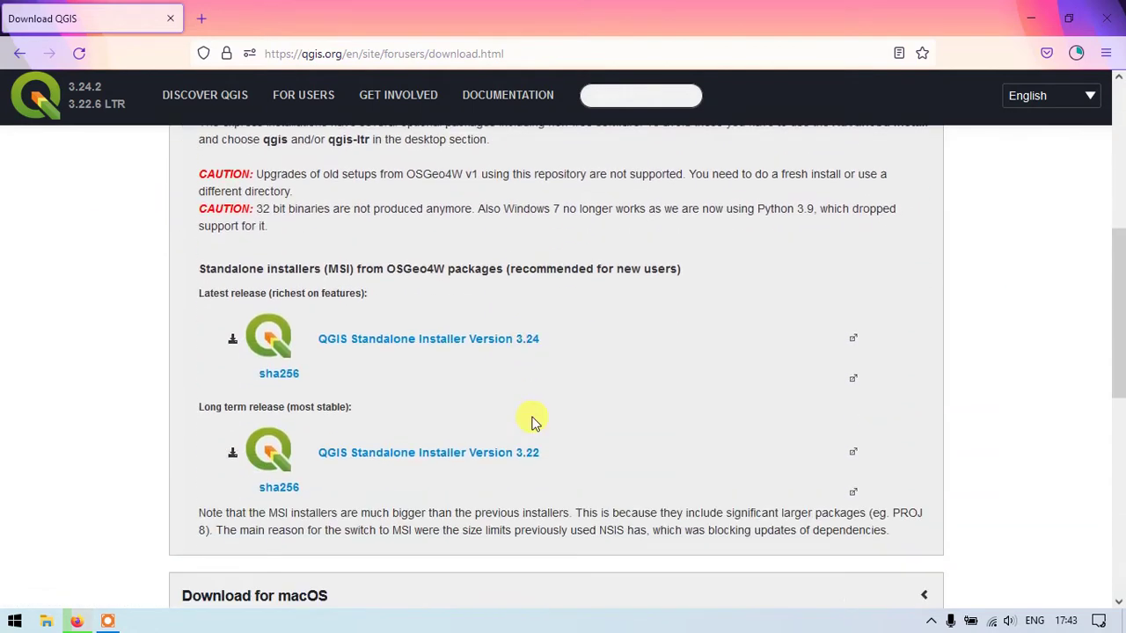
scroll(534, 422, "down", 1)
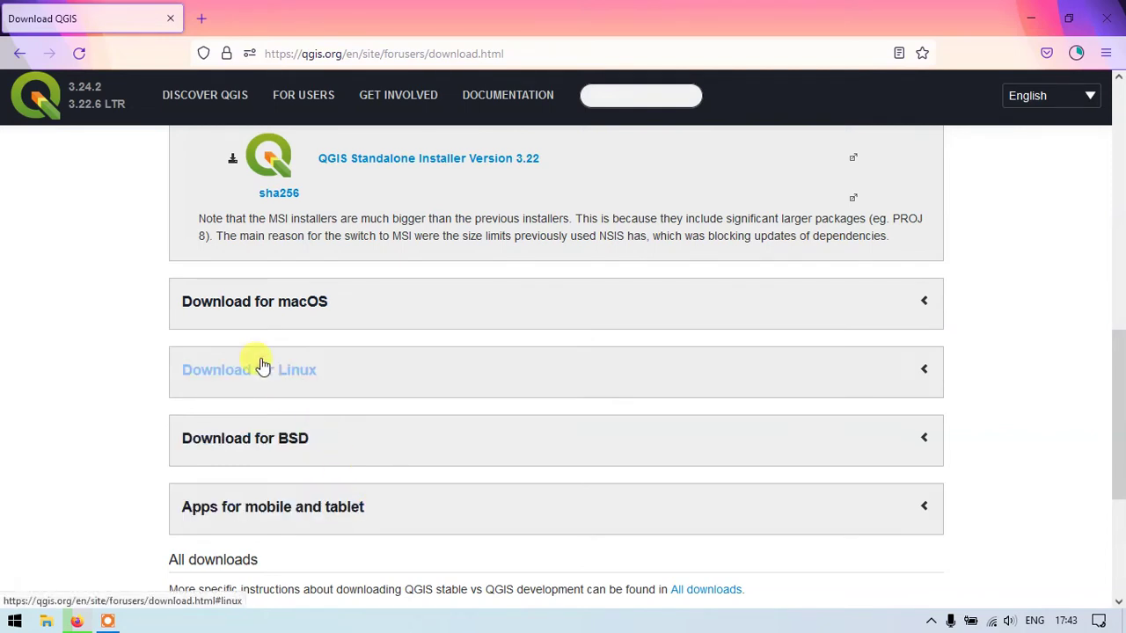
left_click(387, 310)
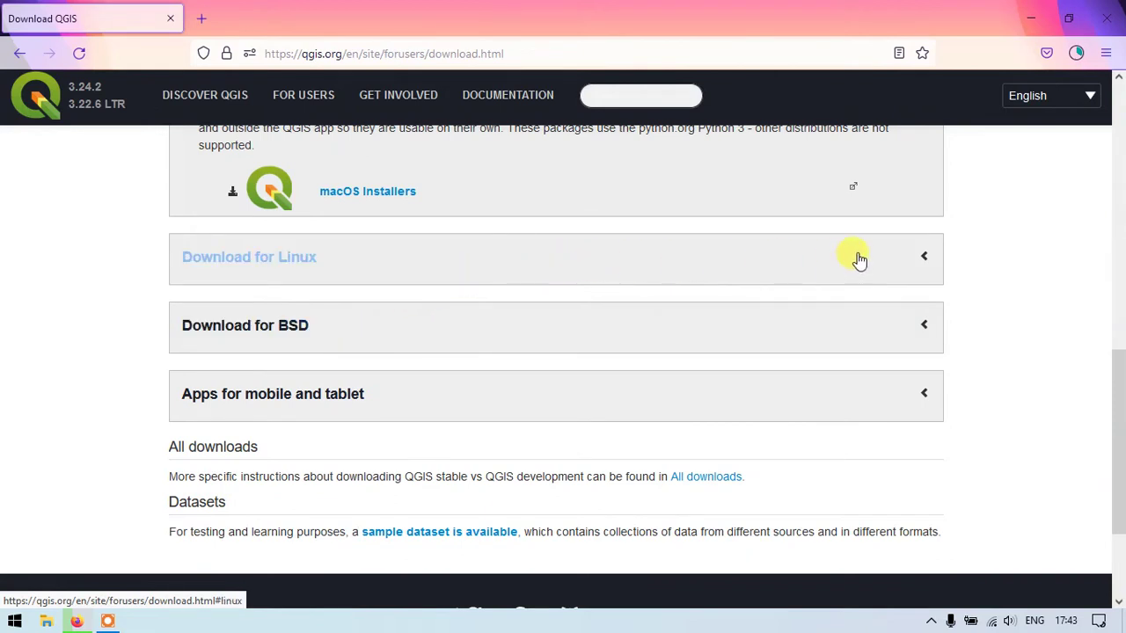
left_click(278, 266)
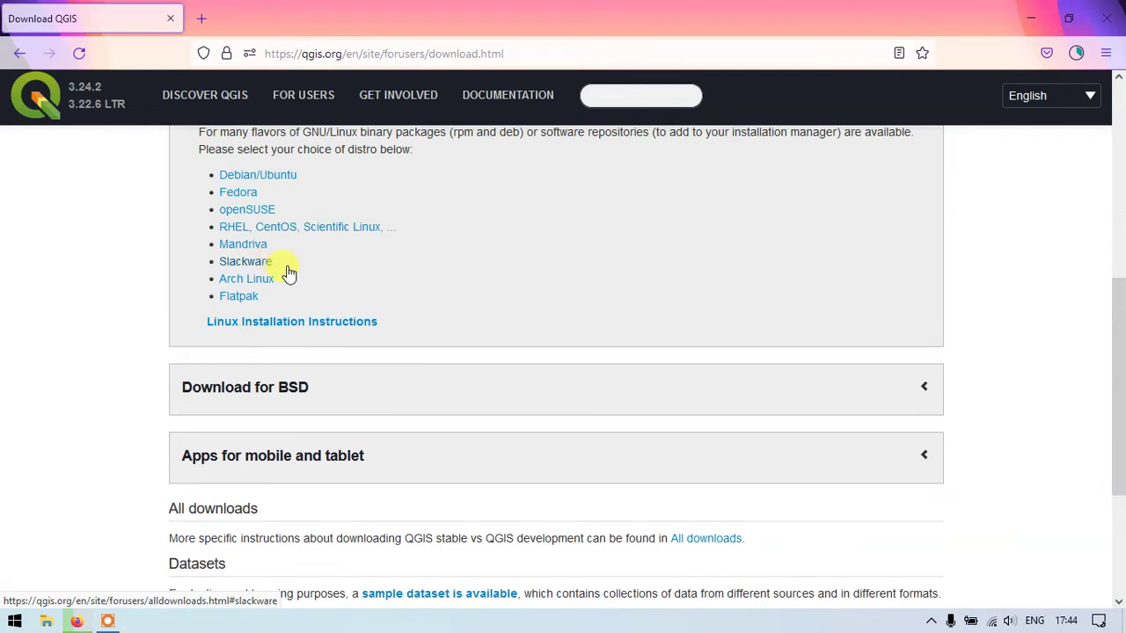
scroll(384, 359, "down", 2)
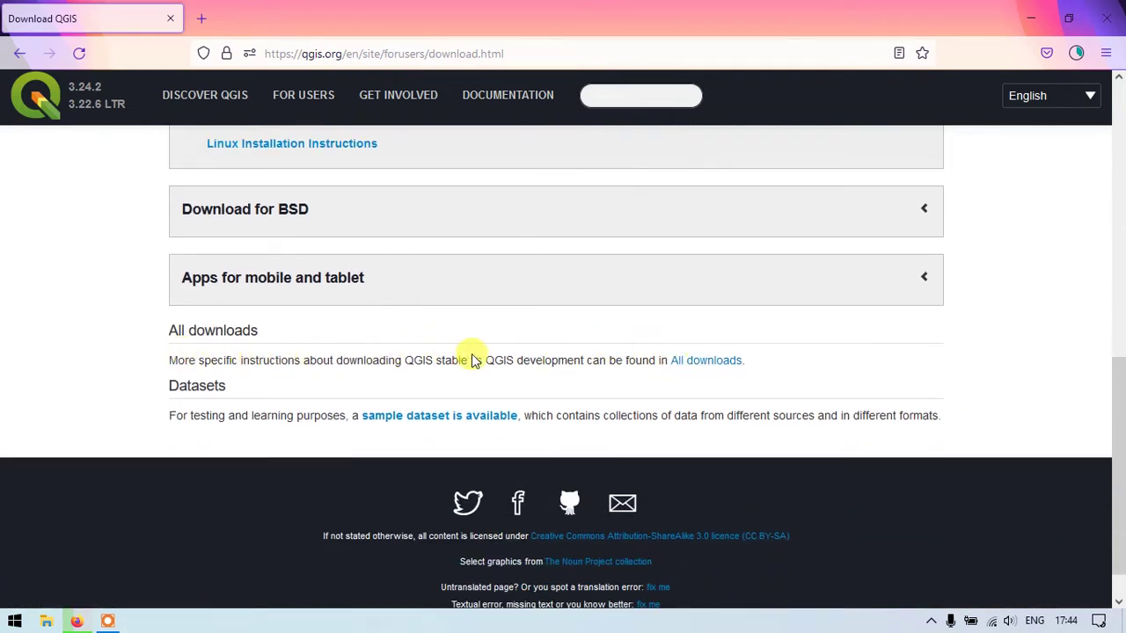
scroll(326, 324, "up", 2)
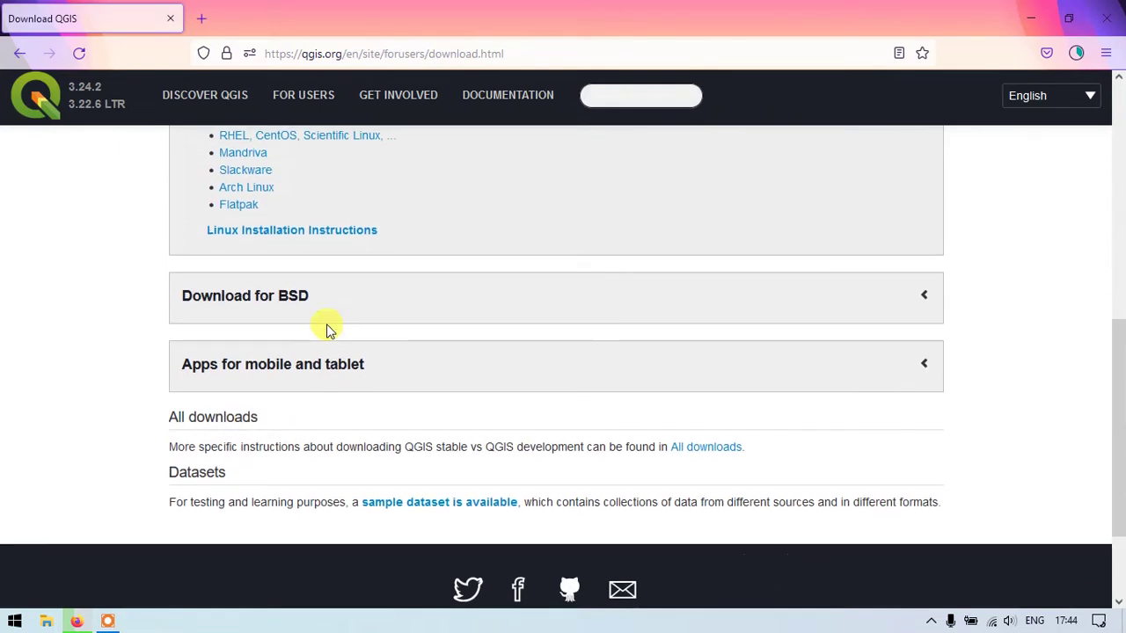
scroll(327, 331, "up", 2)
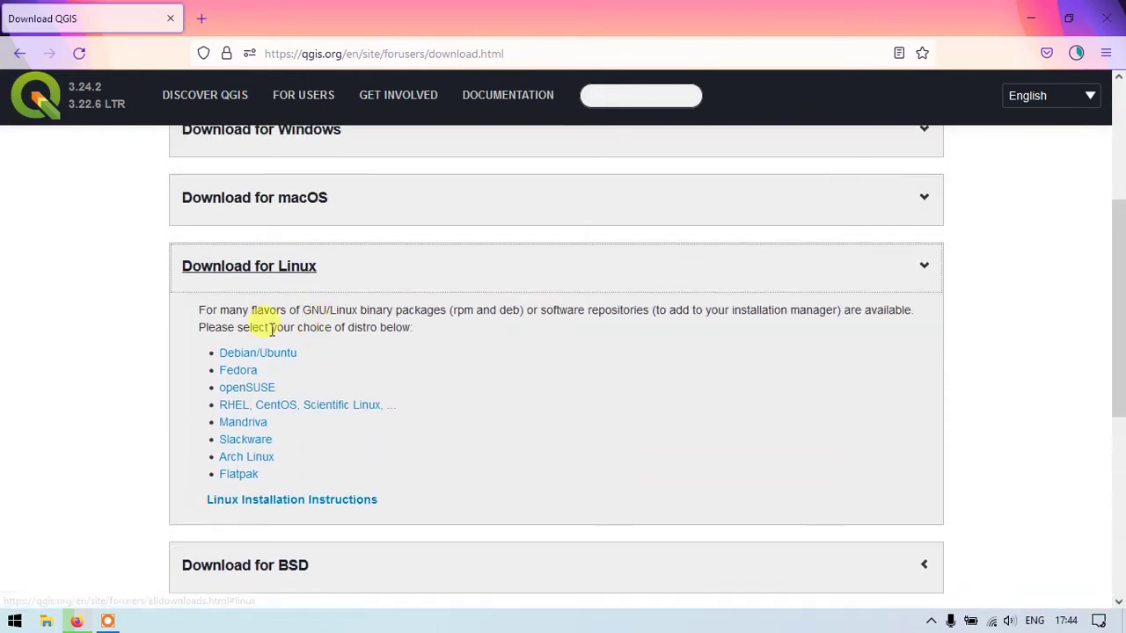
scroll(396, 305, "up", 1)
- Reopen the macOS installer options and look through them
left_click(357, 307)
scroll(398, 358, "down", 4)
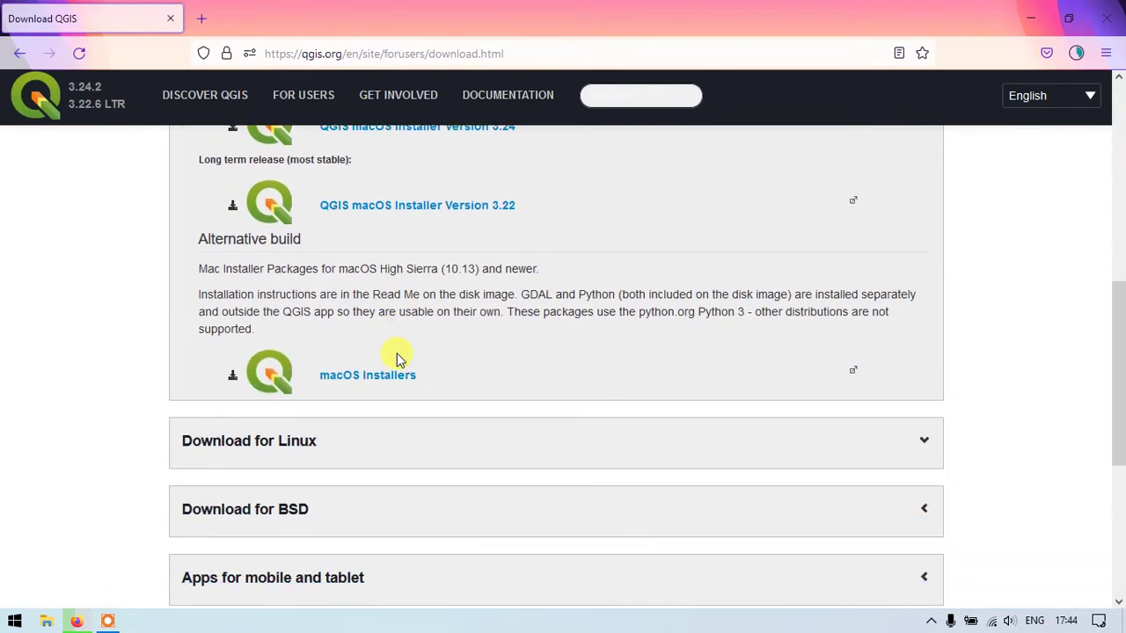
scroll(398, 353, "up", 1)
scroll(398, 354, "up", 3)
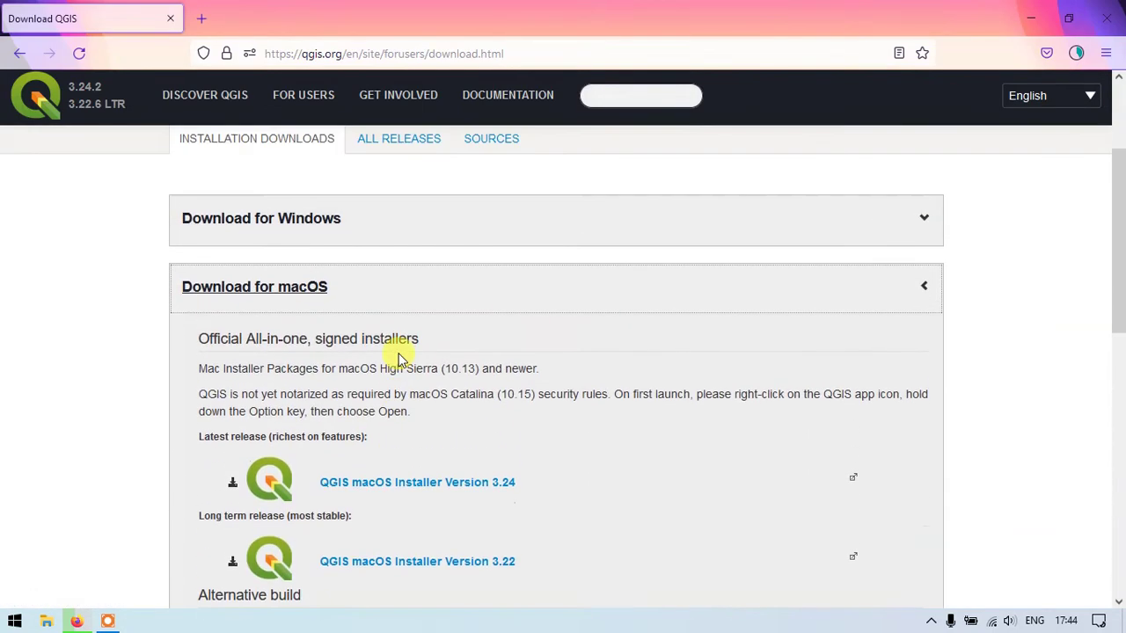
scroll(320, 313, "down", 2)
scroll(321, 307, "down", 3)
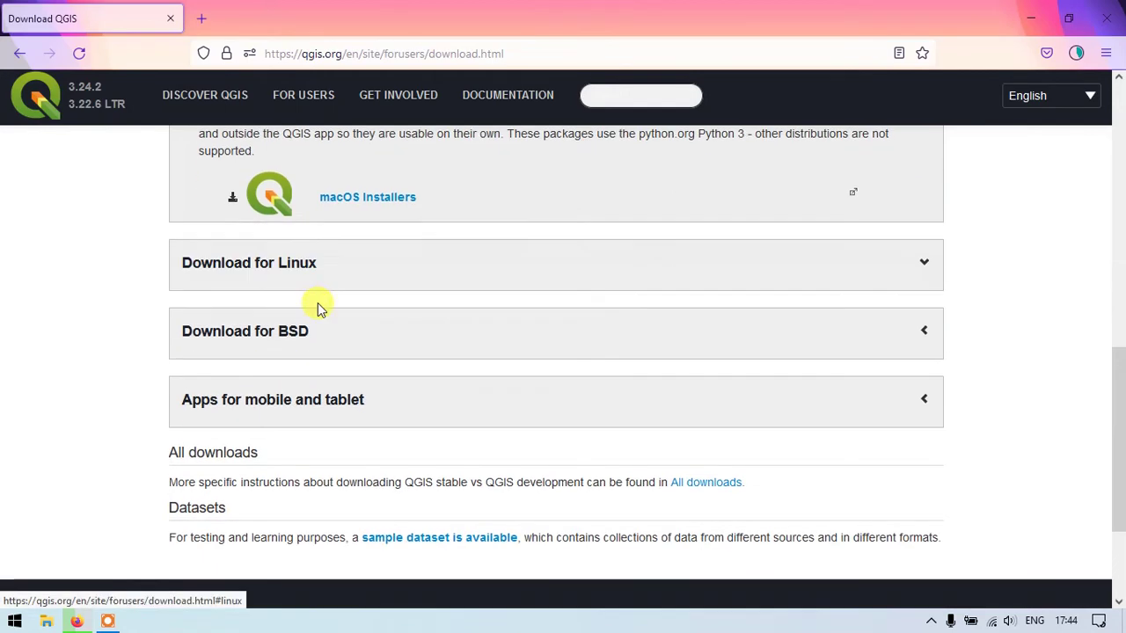
scroll(326, 281, "up", 1)
scroll(326, 281, "up", 7)
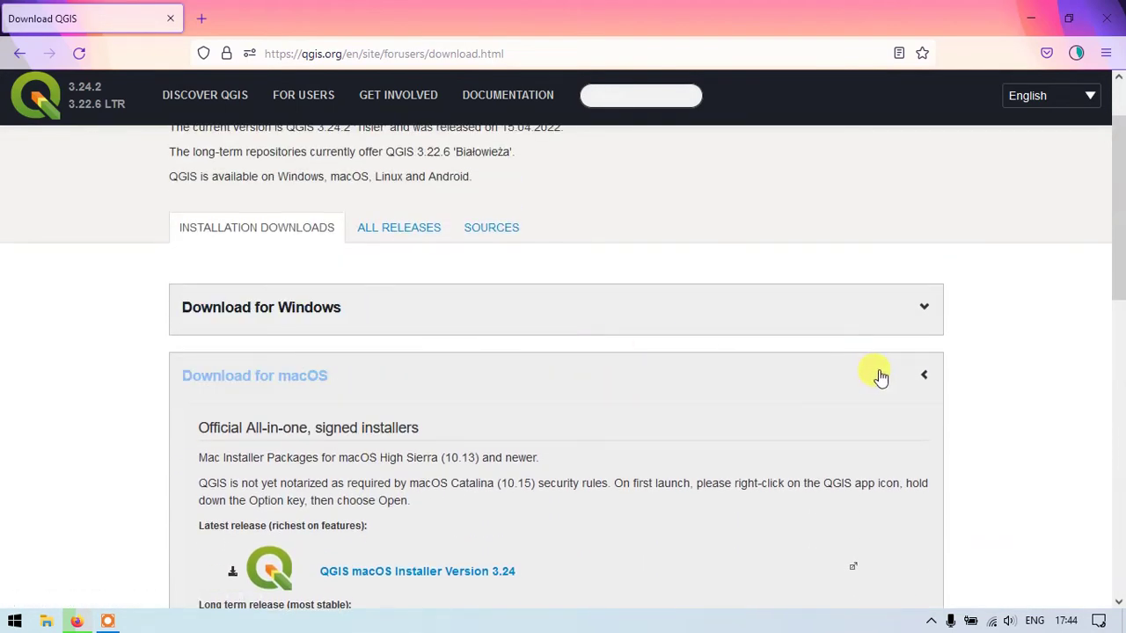
- Collapse the macOS section and check the QGIS-OSGeo4W-3.22.6-1.msi download progress
left_click(929, 382)
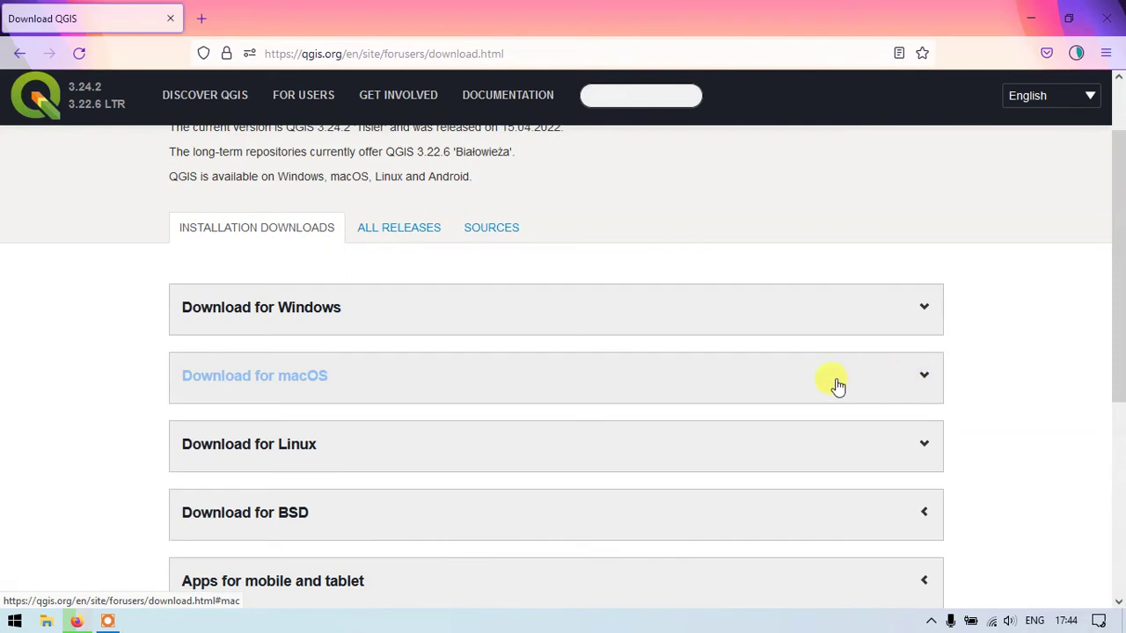
scroll(638, 345, "up", 1)
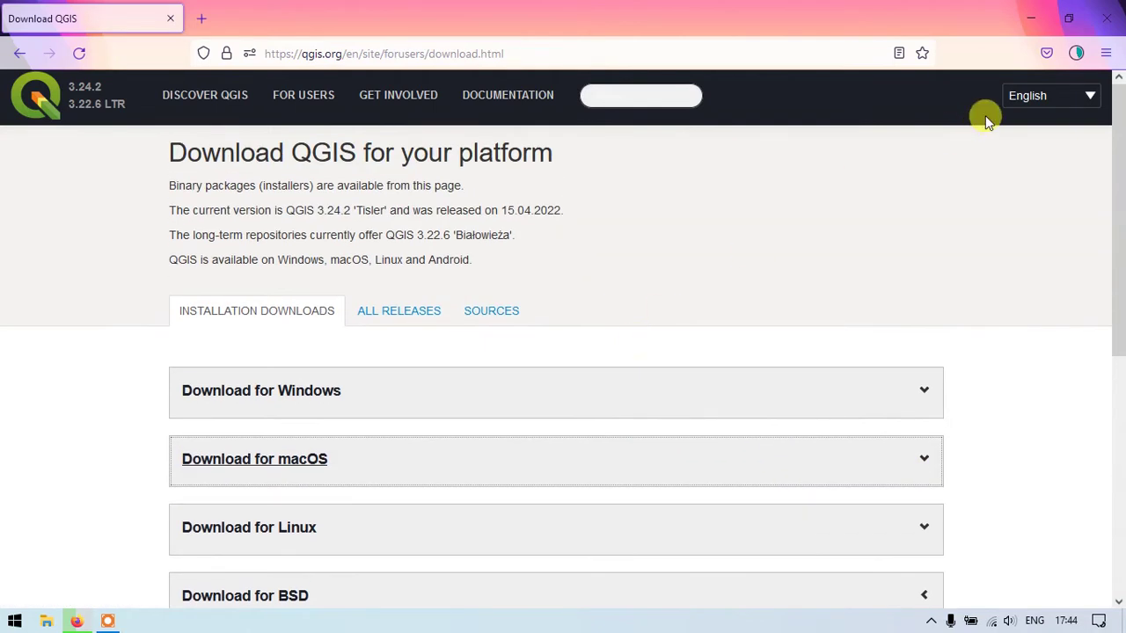
left_click(1075, 55)
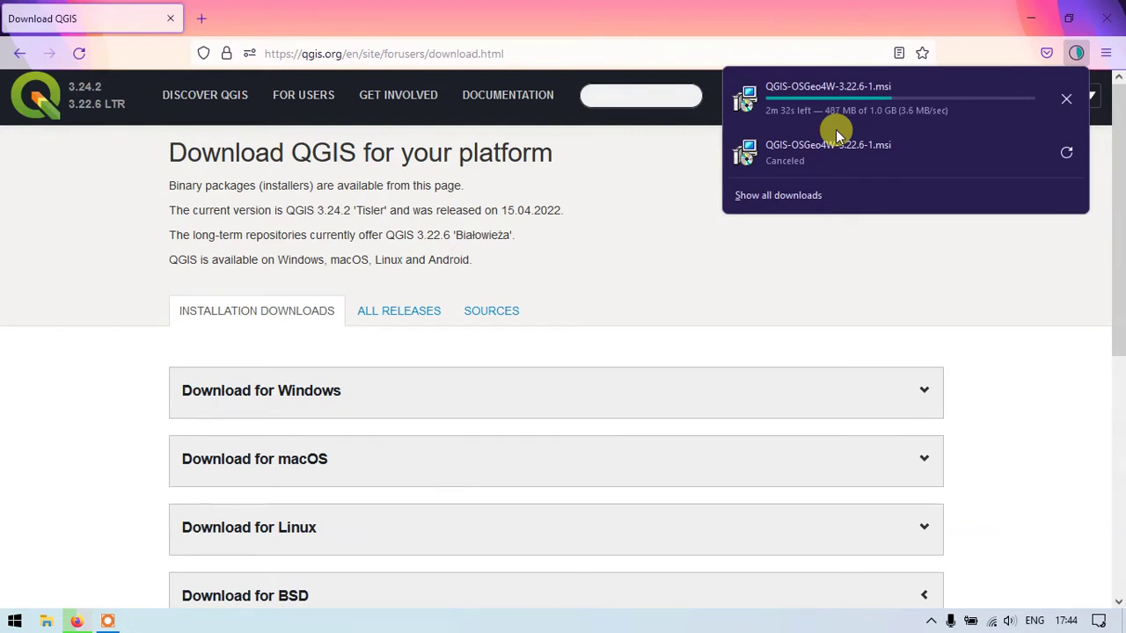
left_click(613, 176)
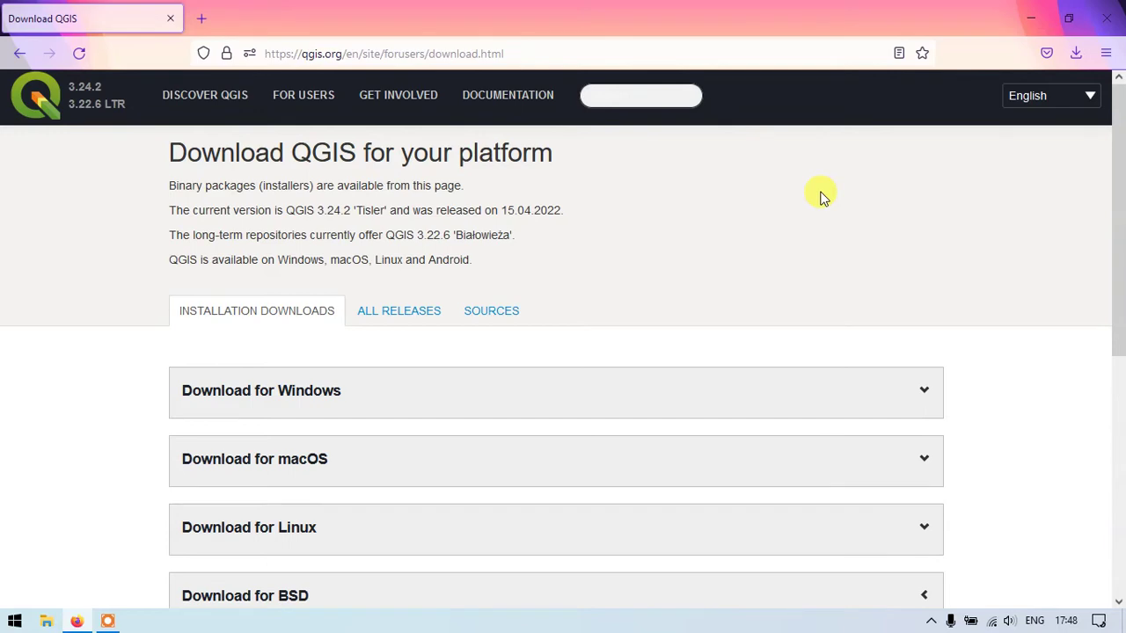
- Show the finished QGIS-OSGeo4W-3.22.6-1.msi in the Downloads folder and run it
left_click(1076, 56)
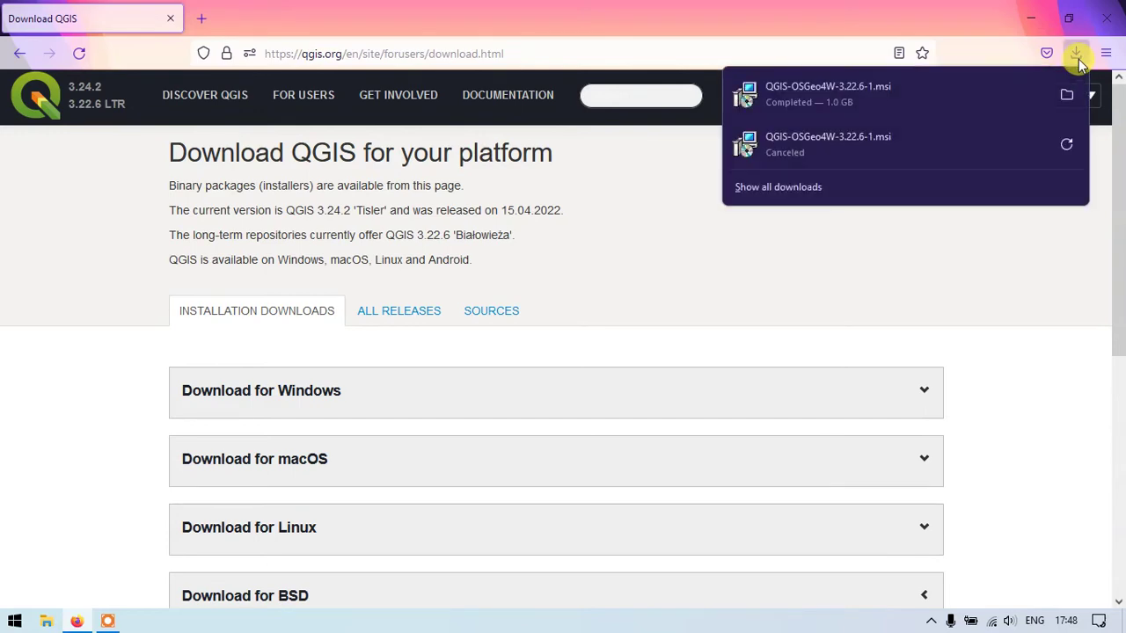
left_click(1074, 100)
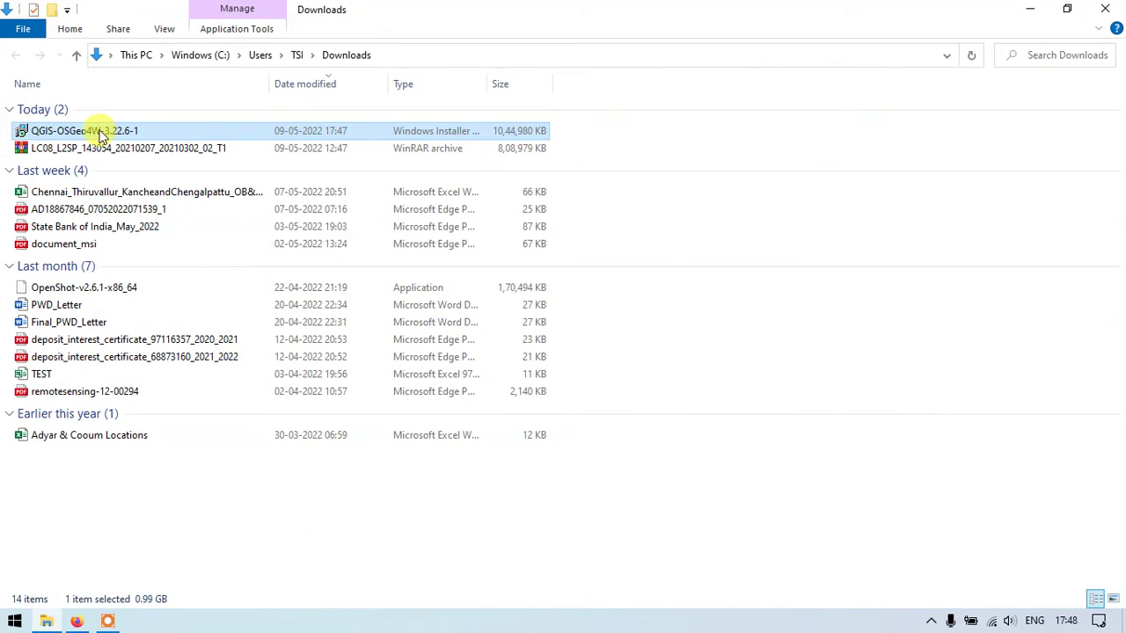
double_click(100, 134)
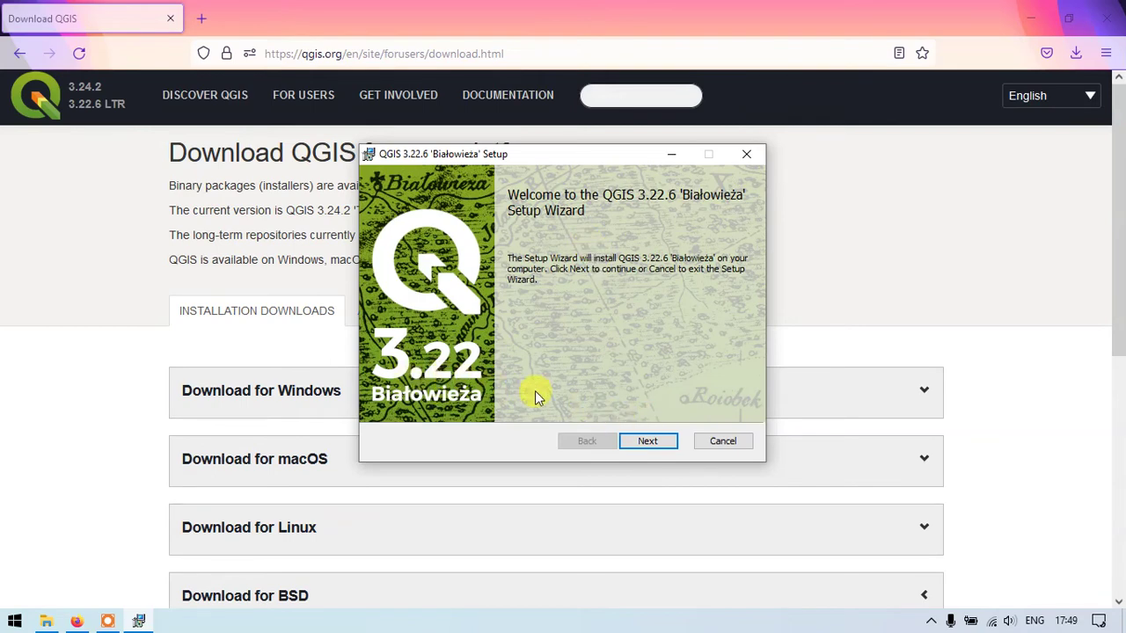
- Accept the licence, keep C:\Program Files\QGIS 3.22.6\ and default shortcuts, and install
left_click(649, 443)
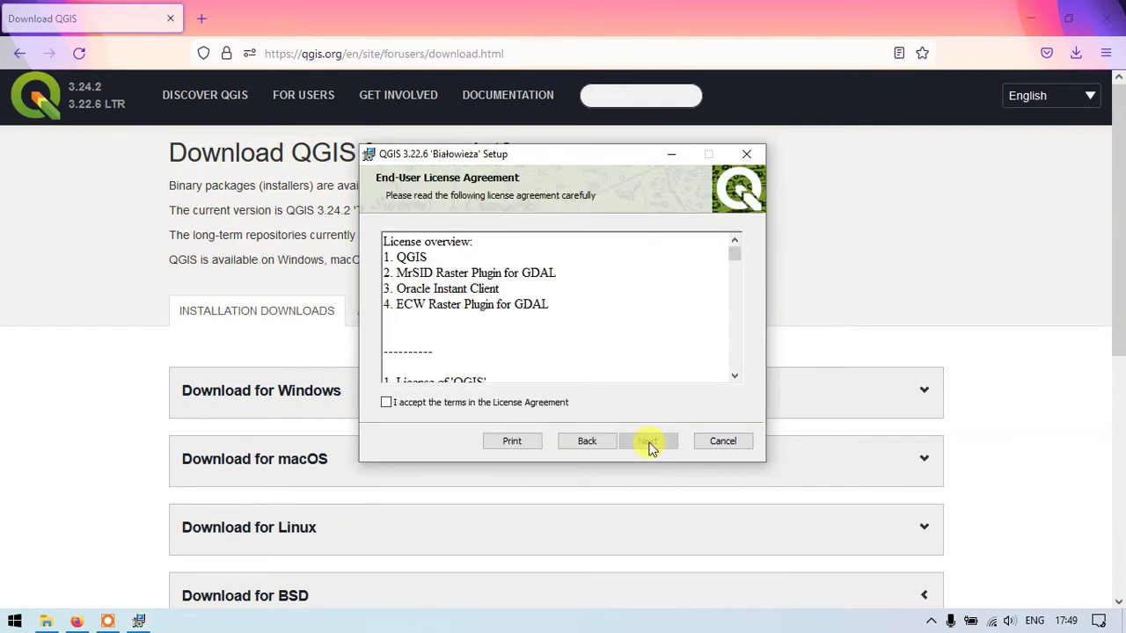
left_click(387, 403)
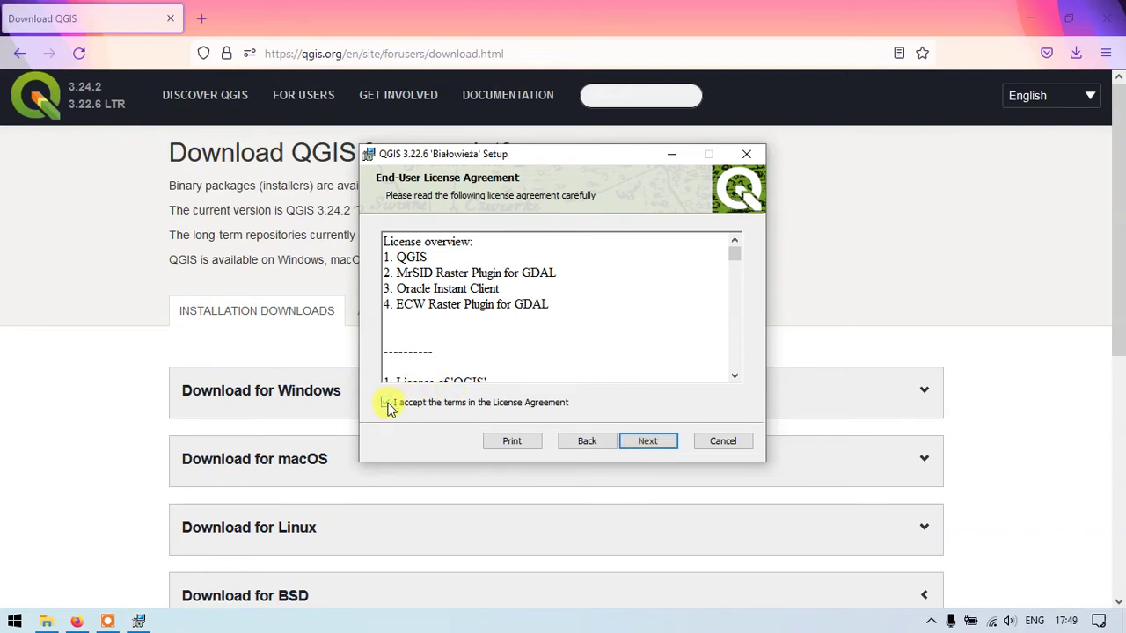
left_click(634, 442)
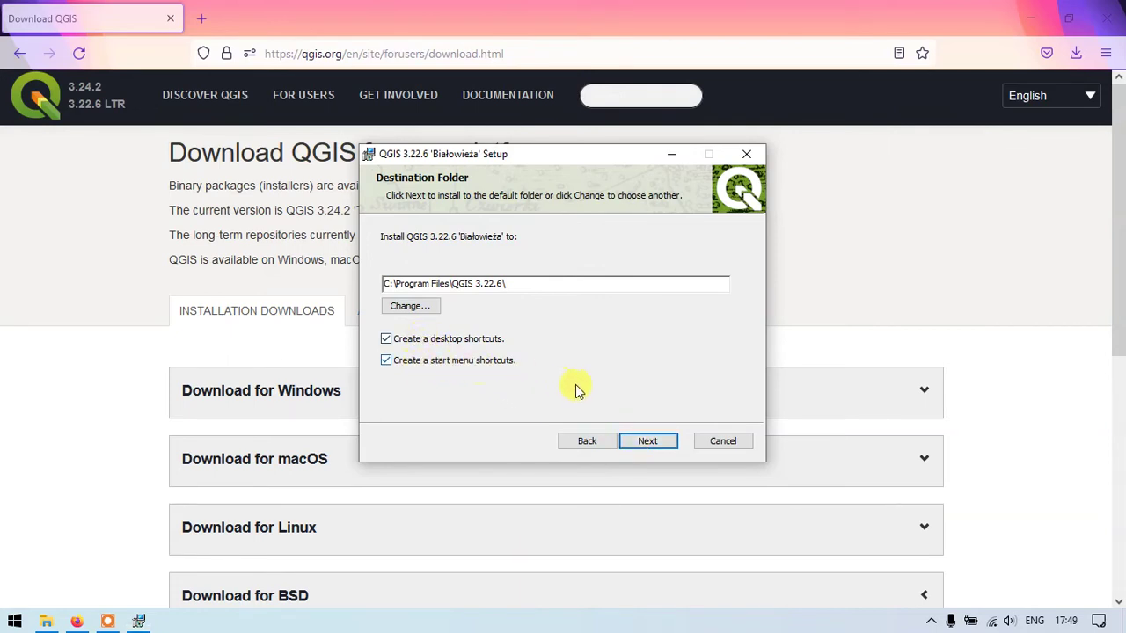
left_click(647, 443)
left_click(646, 444)
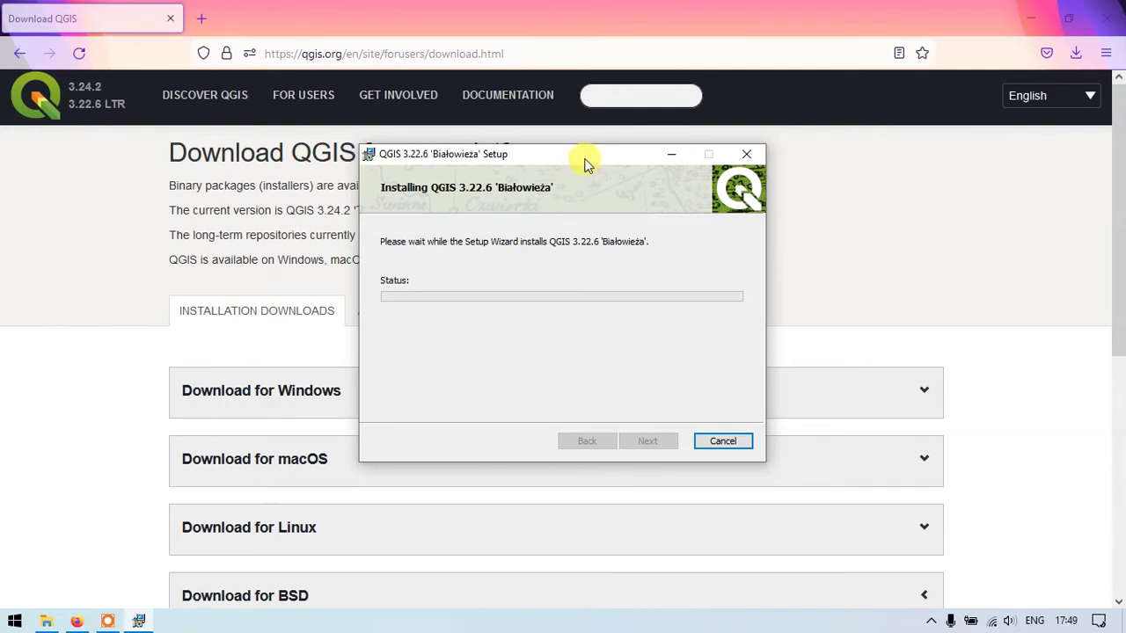
- Move the setup window aside, wait for installation to complete, and finish the wizard
mouse_move(588, 165)
left_mouse_down()
mouse_move(608, 146)
mouse_move(584, 147)
left_mouse_up()
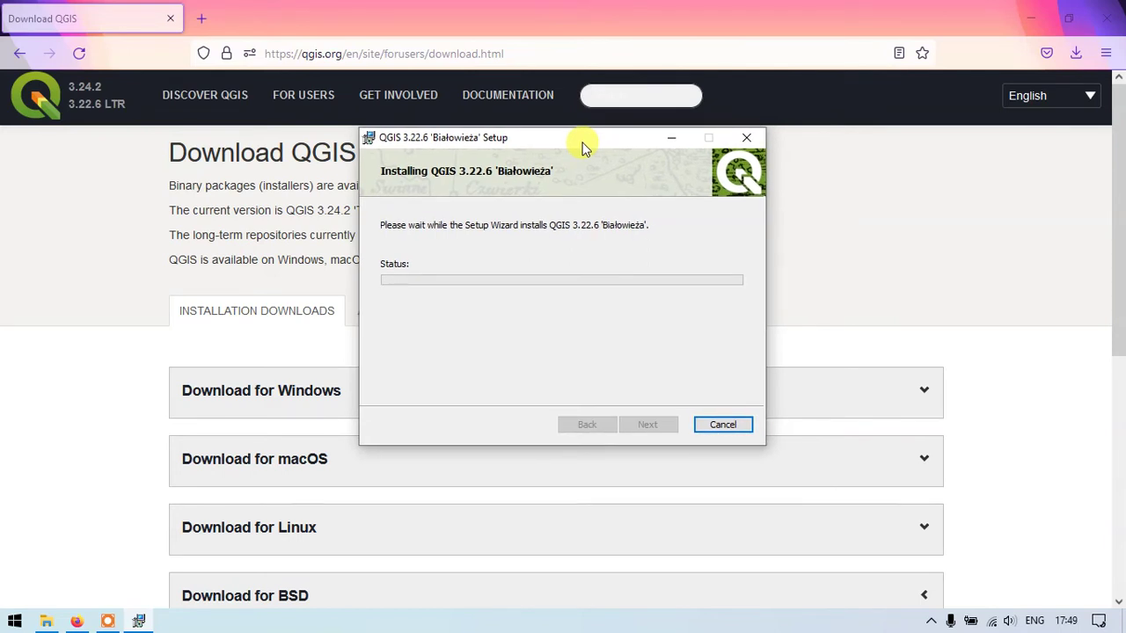
left_click_drag(582, 148, 592, 145)
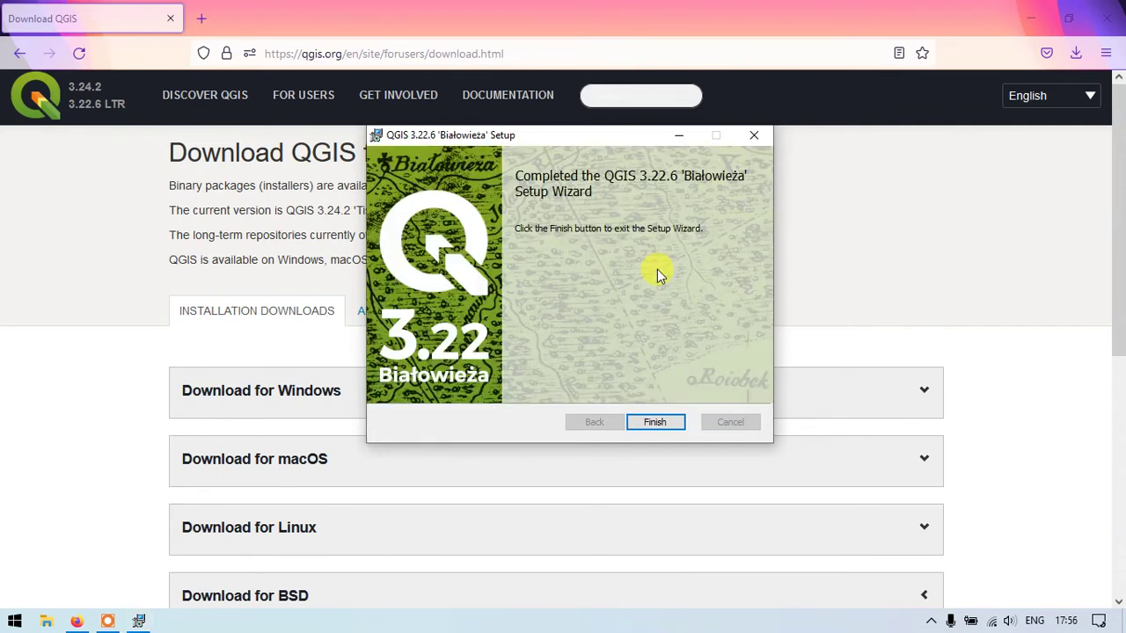
left_click(666, 429)
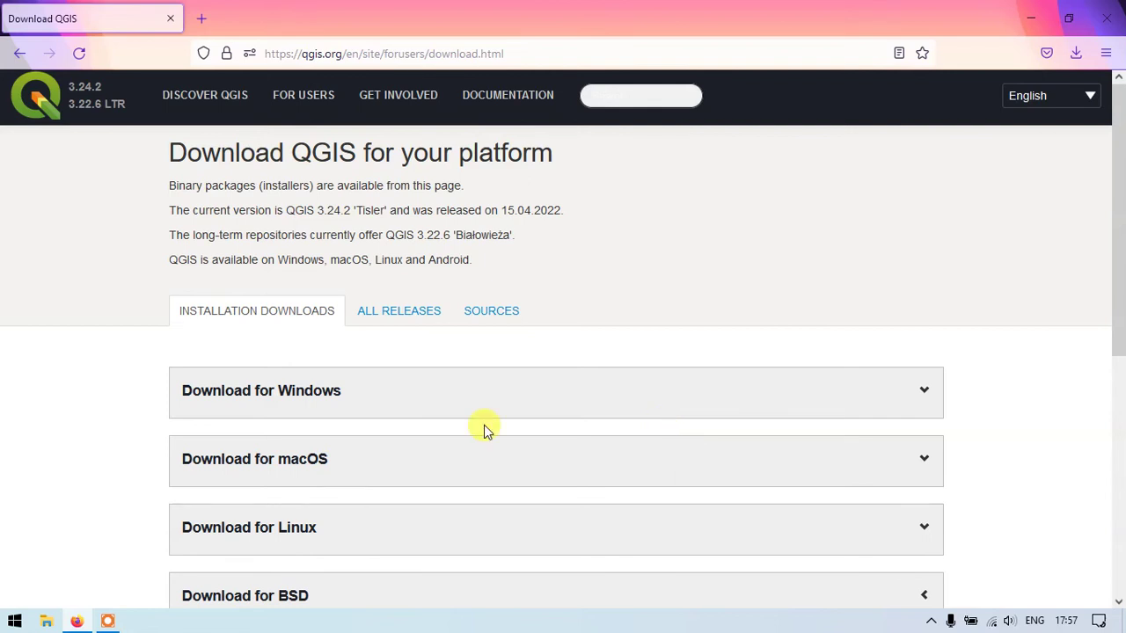
- Launch QGIS Desktop 3.22.6 by searching 'qgi' in Windows Search
key("super+s")
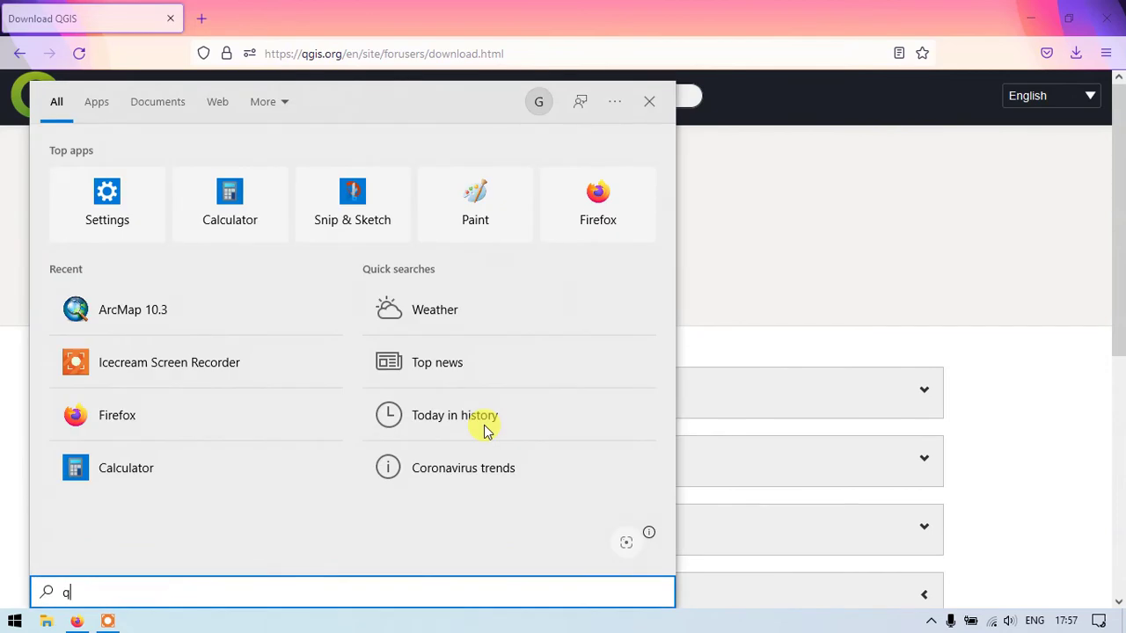
type("qgi")
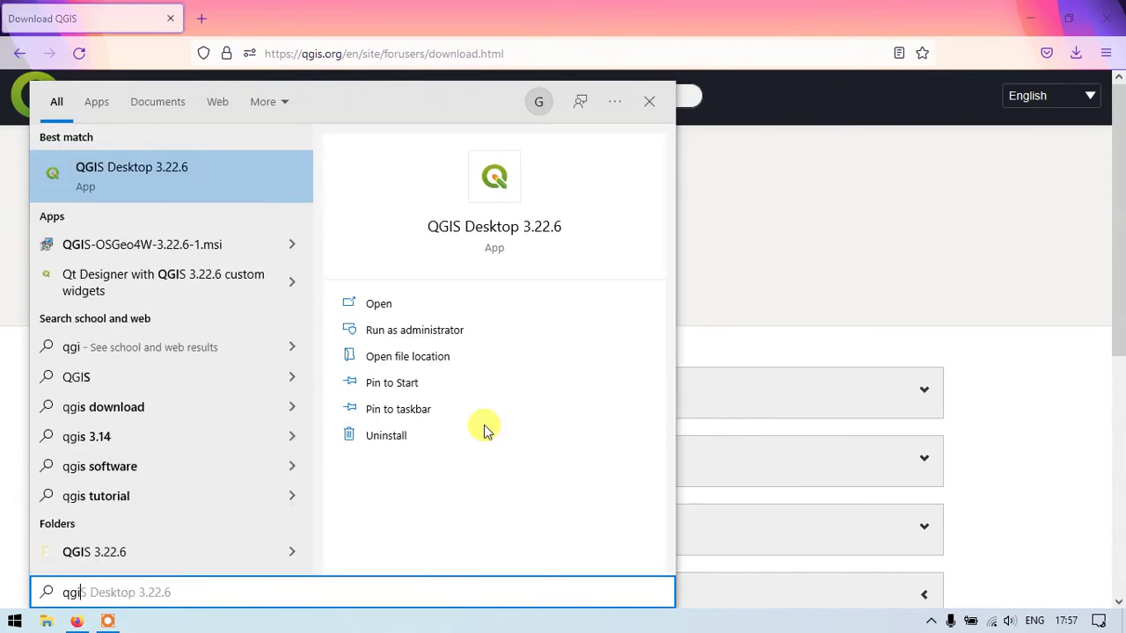
left_click(504, 228)
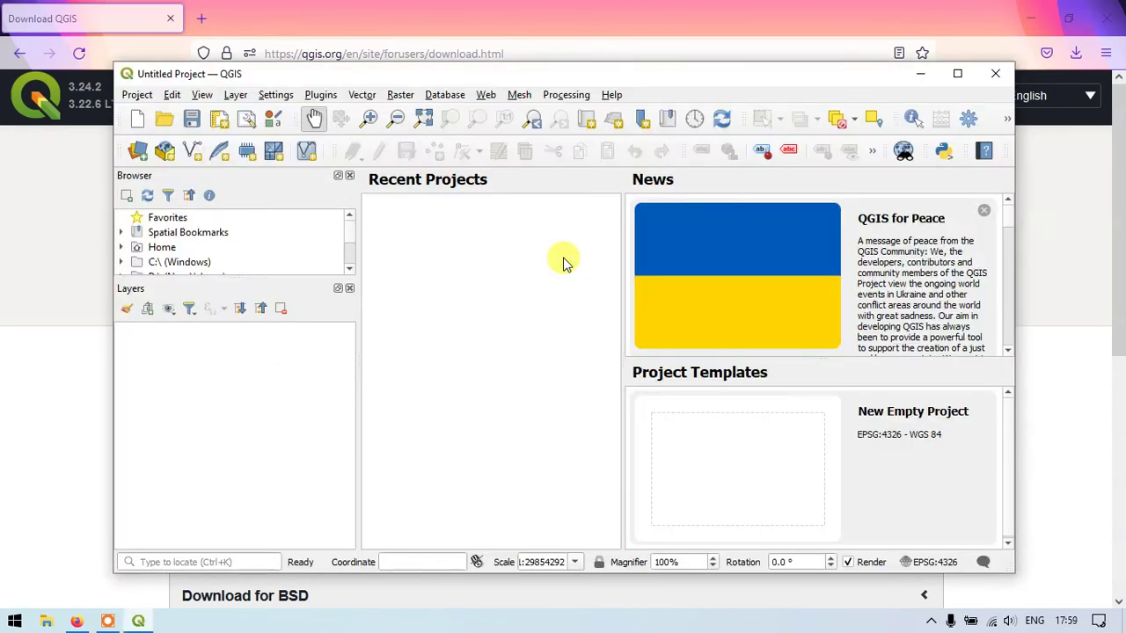
- Maximize the QGIS window and remove the 'QGIS for Peace' news item
left_click(957, 73)
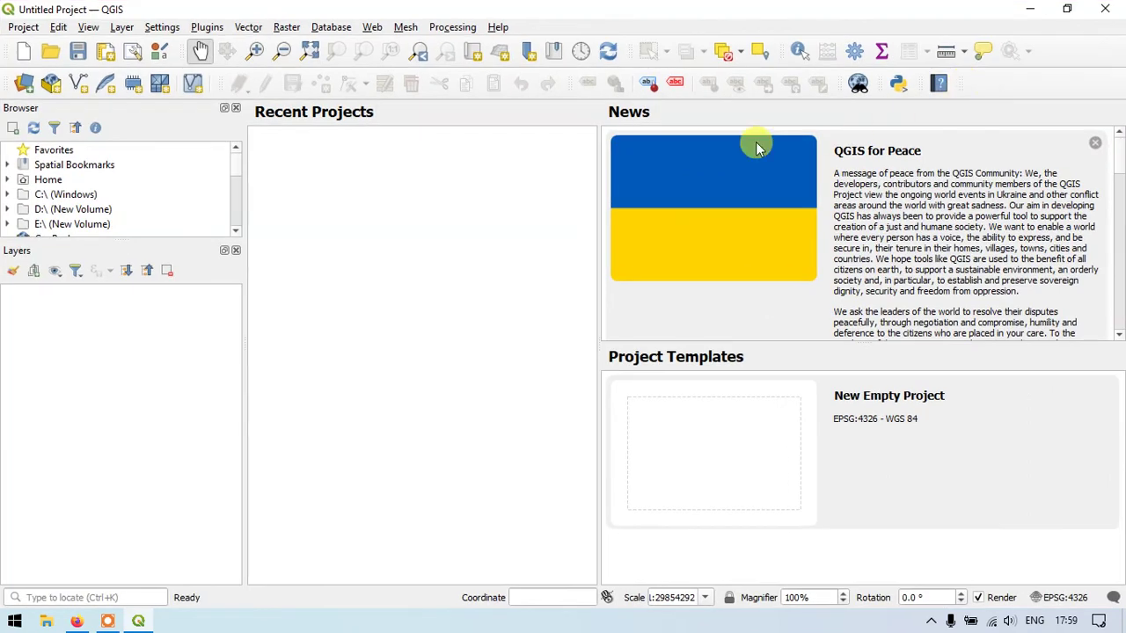
left_click(663, 165)
left_click(1096, 143)
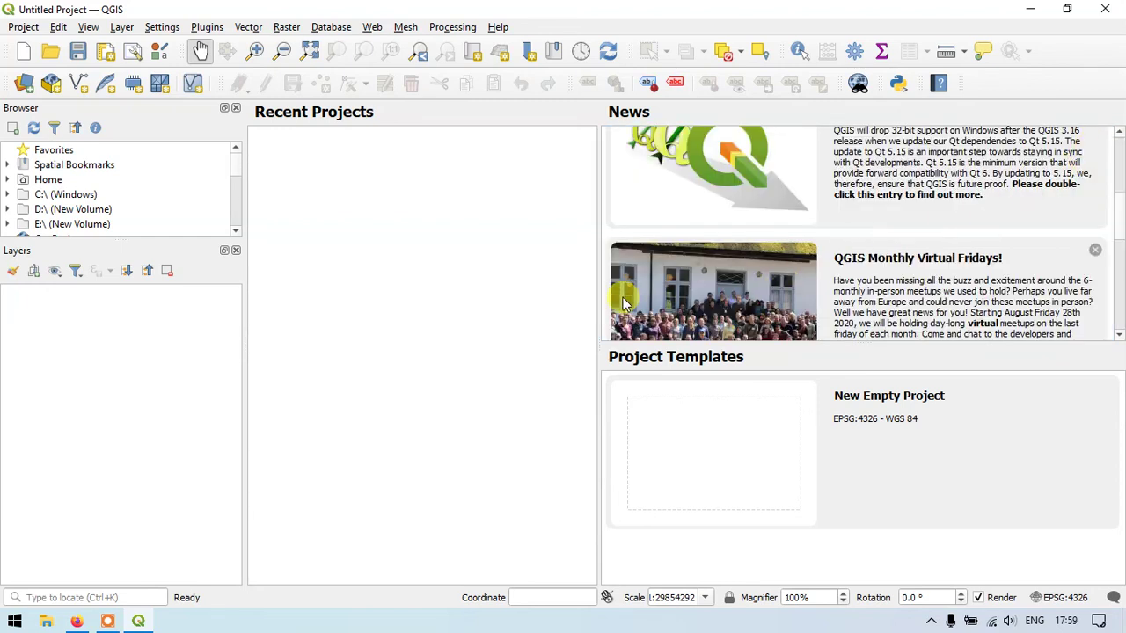